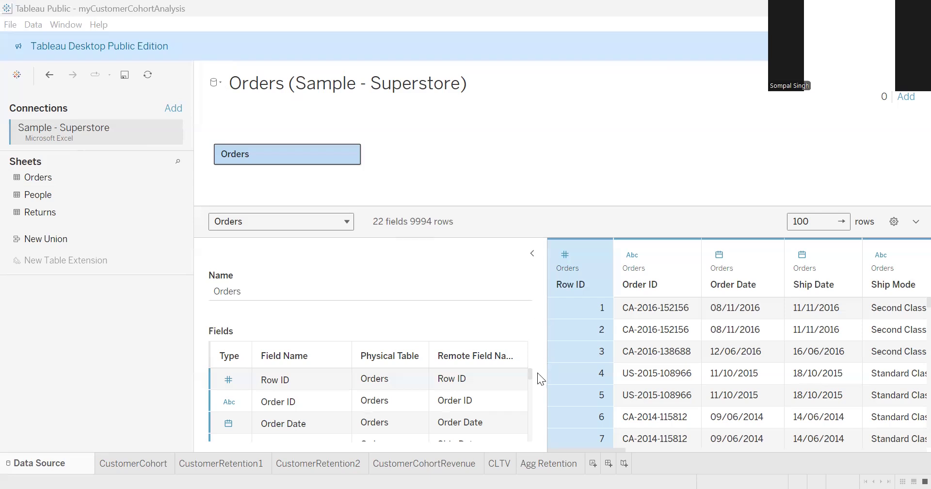
- Review the field list of the Orders table in the data source and open the CustomerCohort worksheet
drag(531, 373, 529, 443)
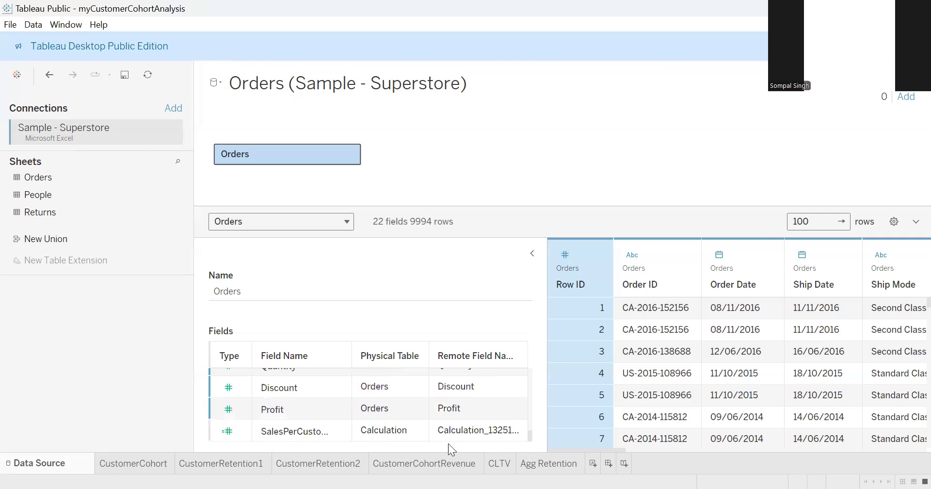
drag(527, 439, 539, 361)
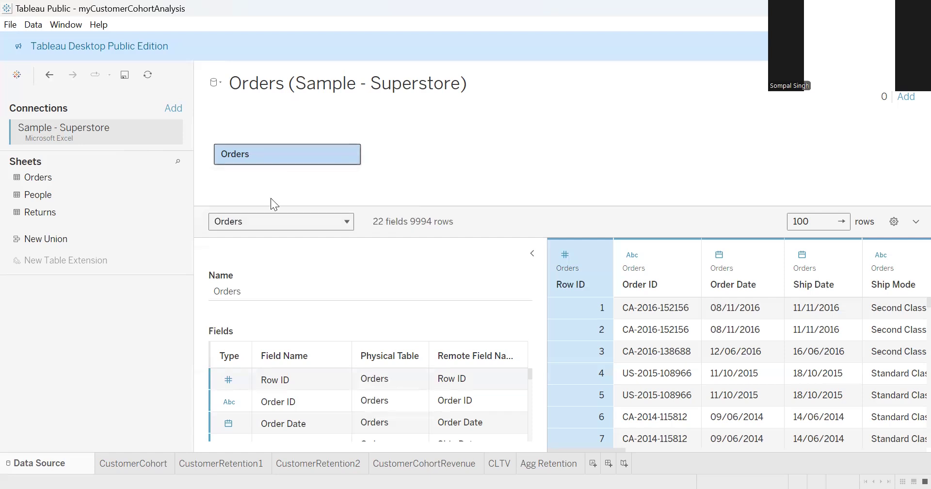
mouse_move(128, 458)
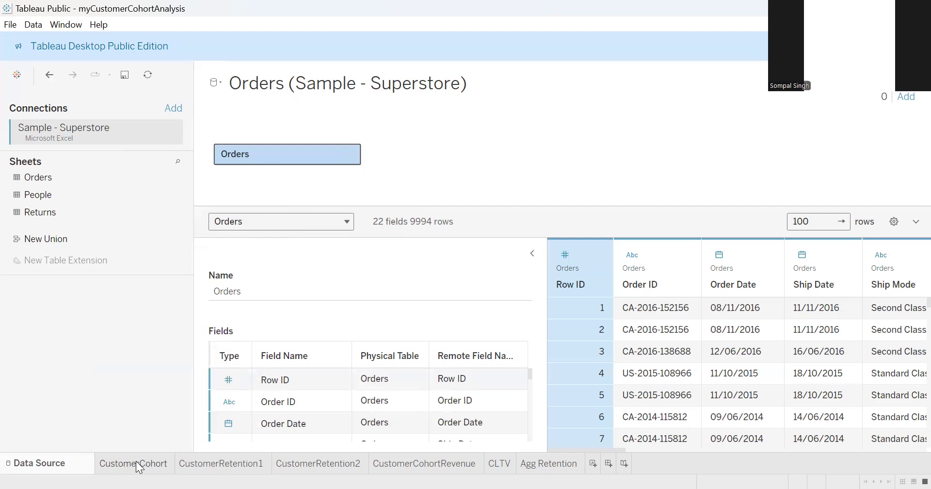
click(138, 465)
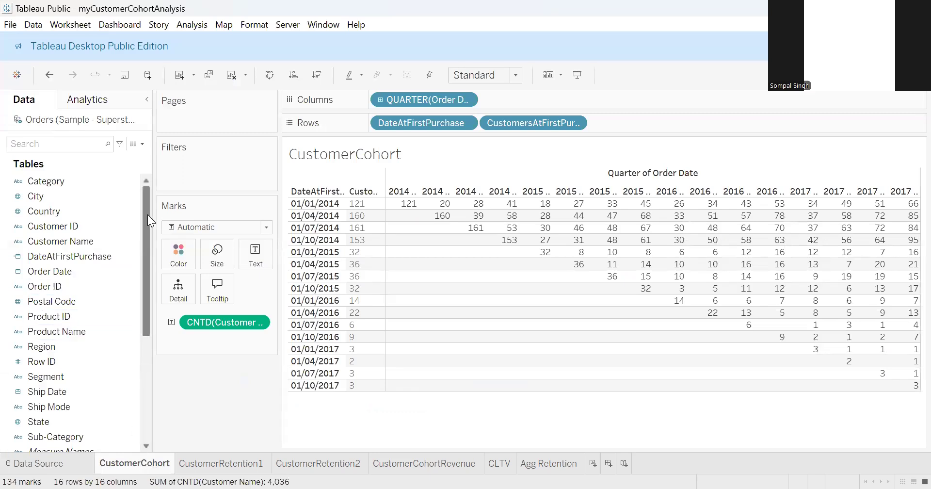
- Examine the DateAtFirstPurchase calculated field's formula in an editor widened to fit the whole expression, and close it without changes
drag(147, 218, 142, 319)
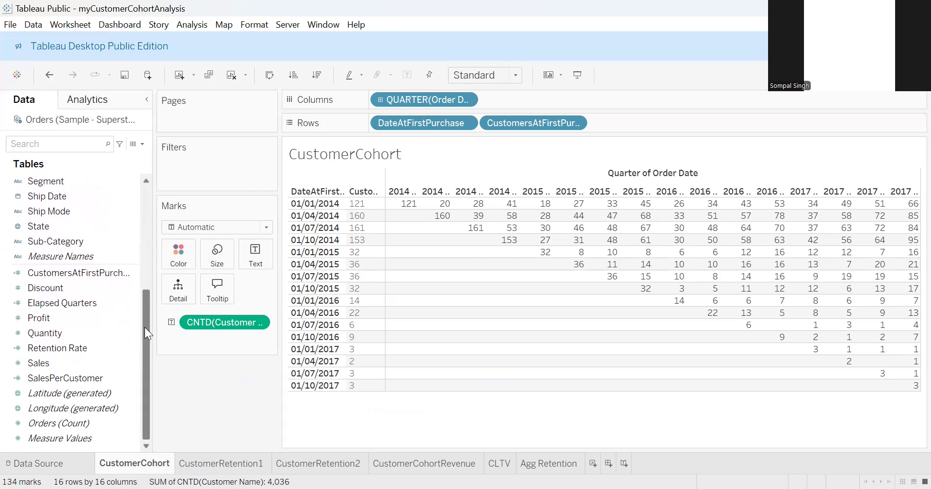
drag(145, 327, 147, 246)
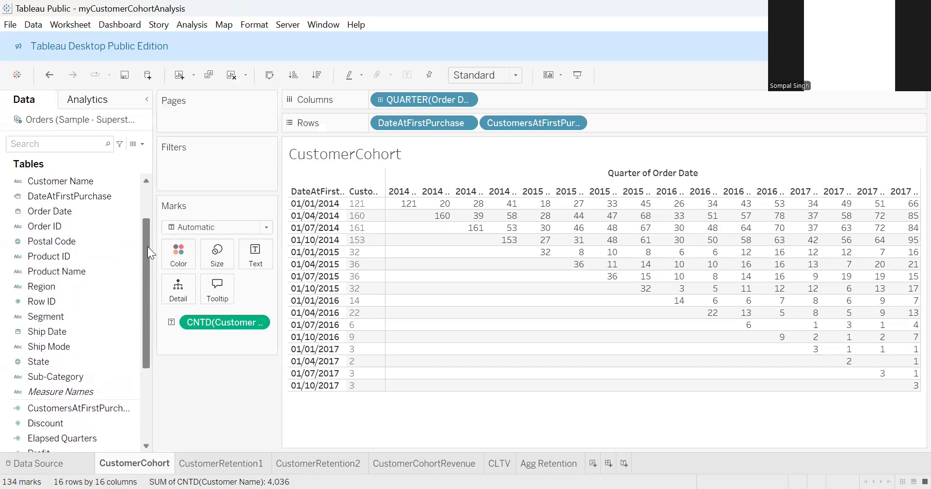
click(129, 196)
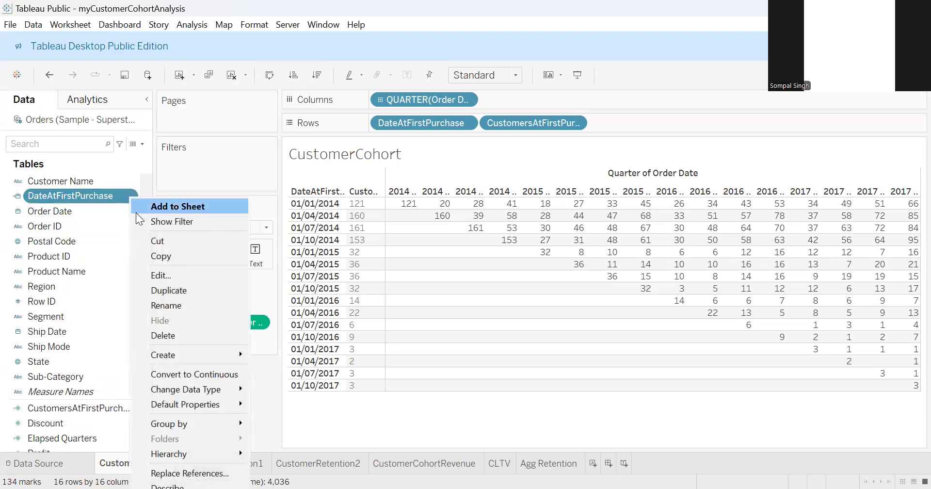
click(161, 275)
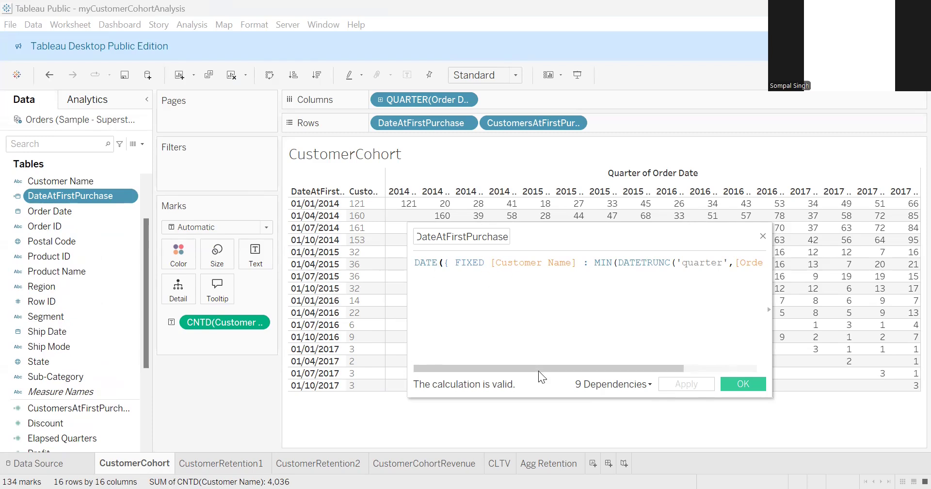
drag(538, 371, 505, 370)
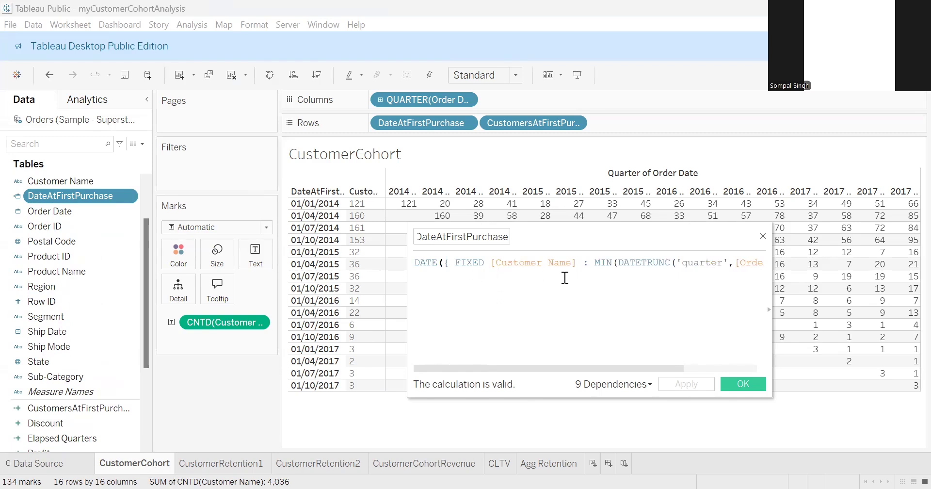
drag(627, 368, 675, 369)
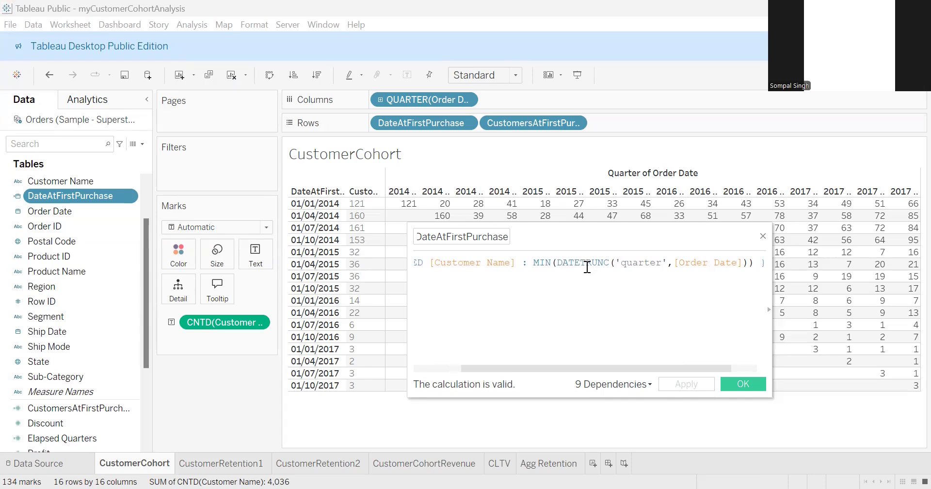
drag(627, 367, 563, 367)
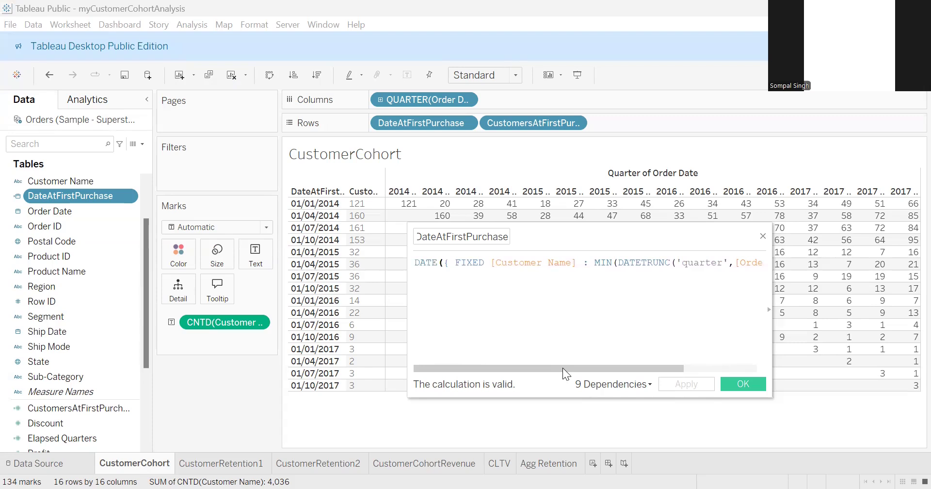
drag(563, 367, 663, 371)
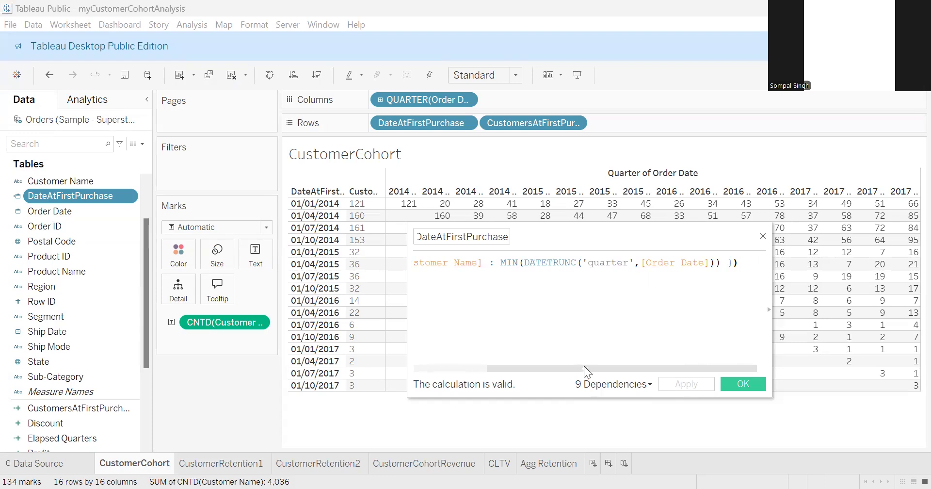
drag(587, 369, 476, 365)
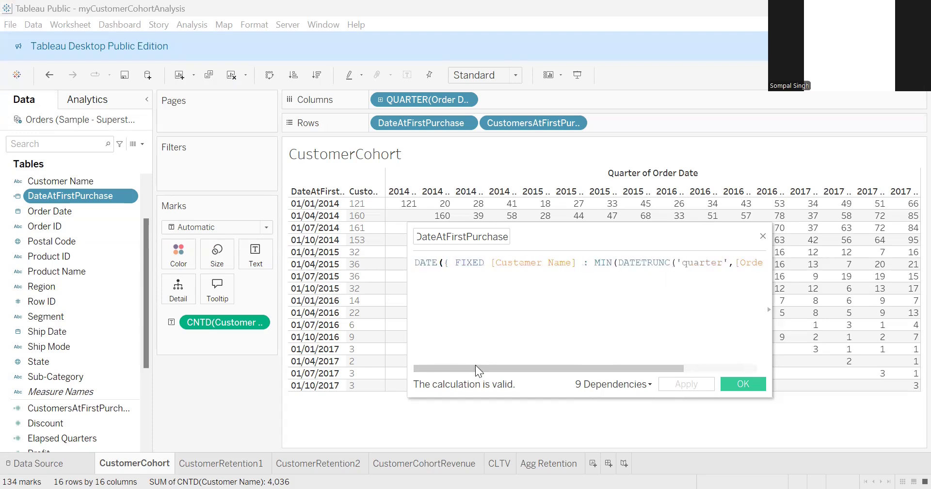
drag(410, 301, 234, 291)
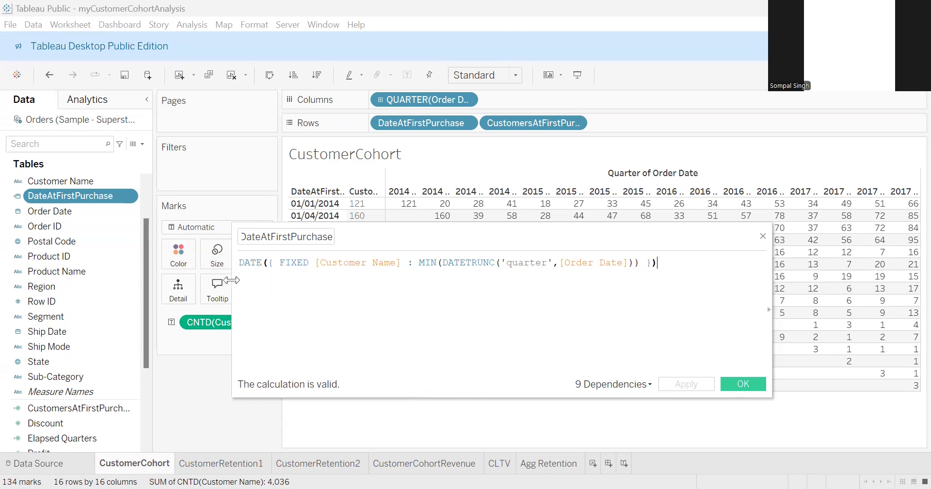
drag(220, 281, 212, 280)
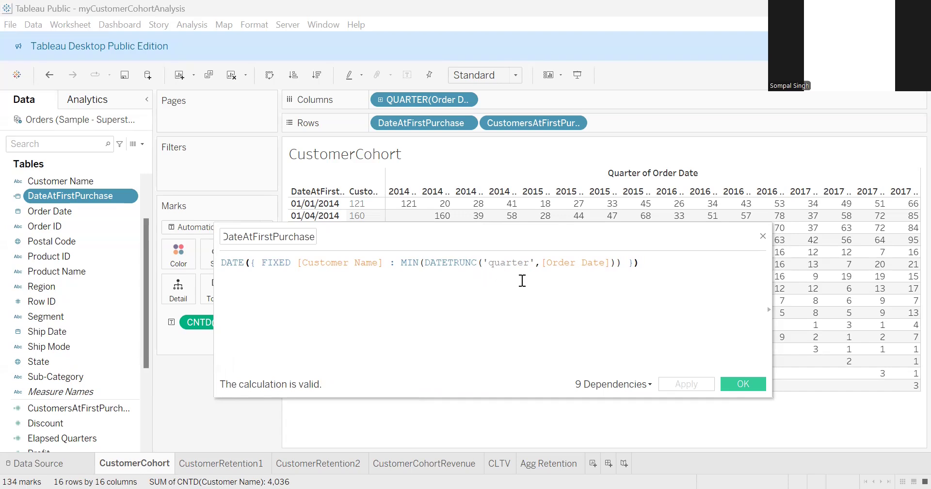
click(759, 384)
- Examine the formula of the CustomersAtFirstPurchase calculated field and close its editor without changes
drag(144, 224, 143, 273)
click(131, 332)
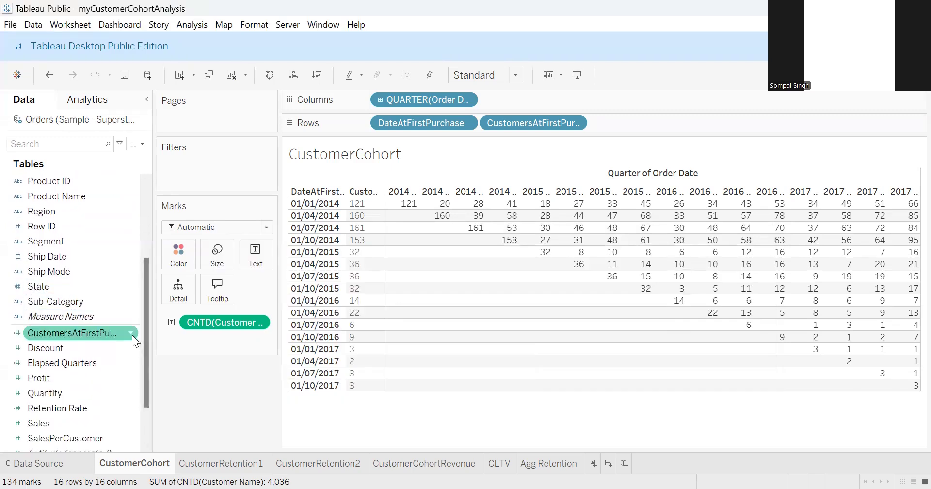
click(131, 333)
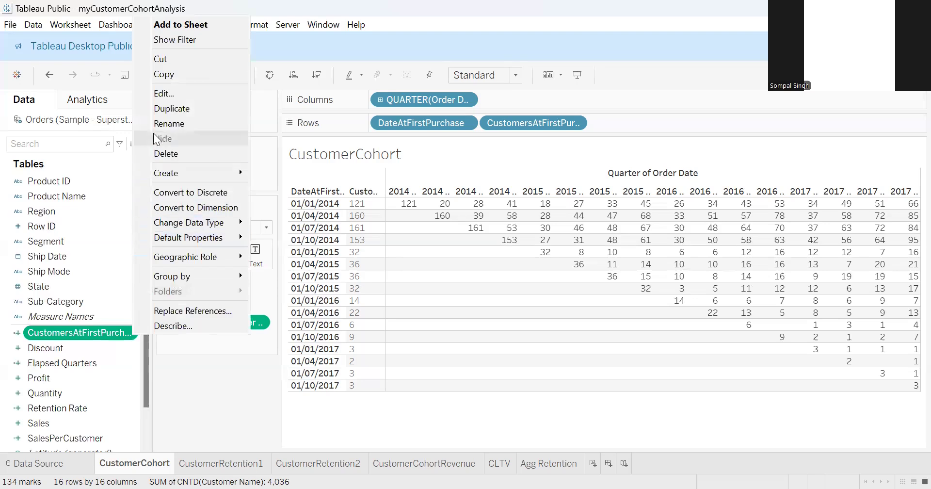
click(162, 98)
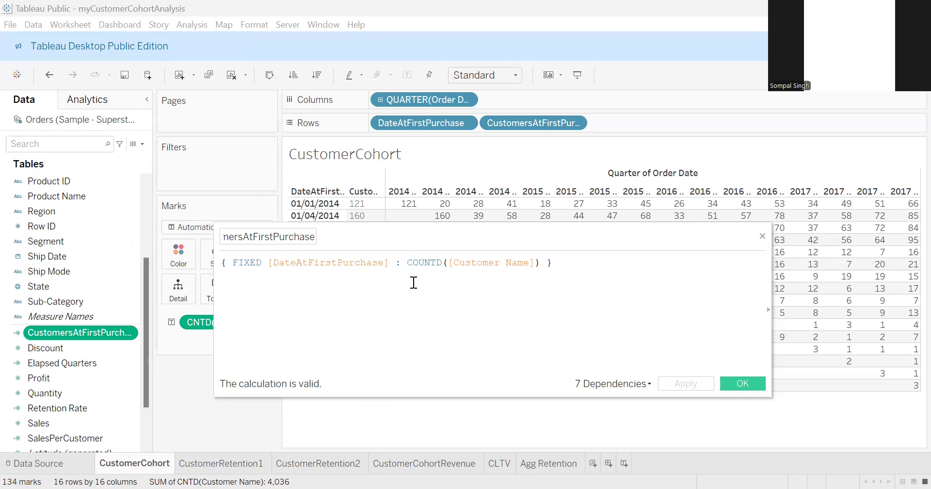
click(736, 377)
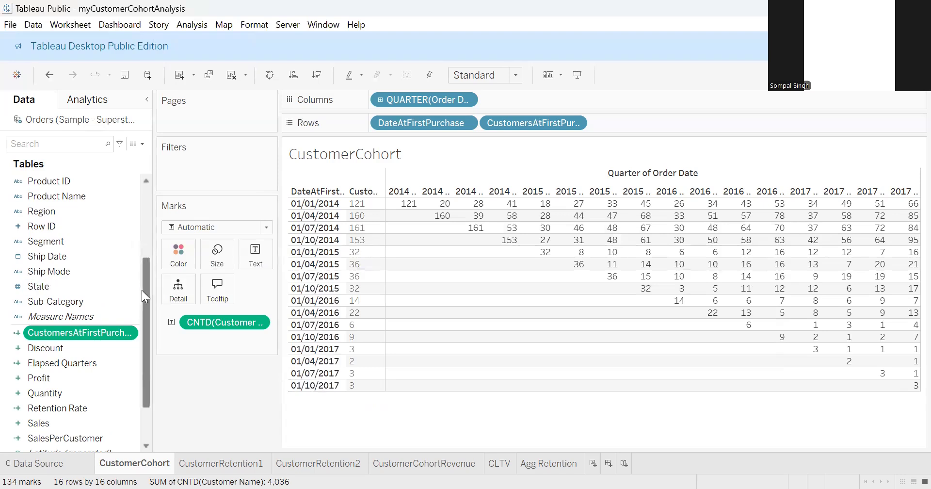
- Examine the formula of the Elapsed Quarters calculated field and close its editor without changes
drag(145, 290, 144, 313)
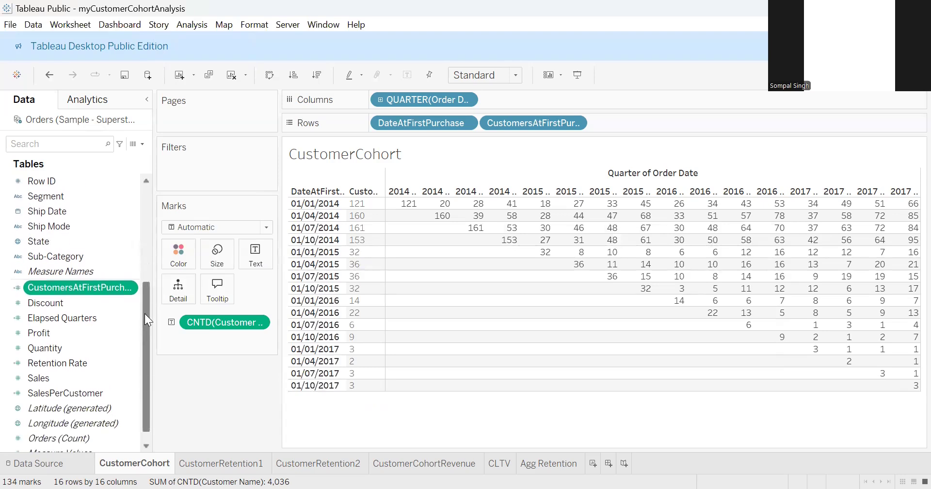
click(130, 318)
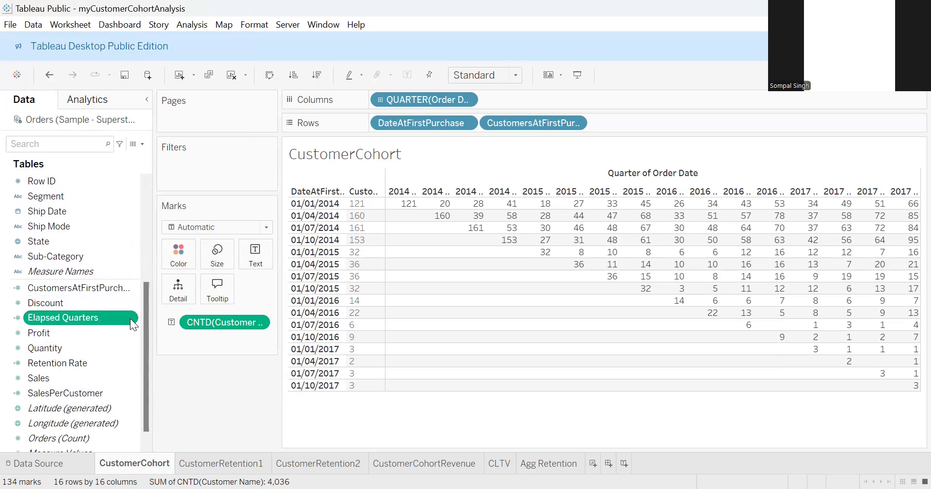
right_click(130, 318)
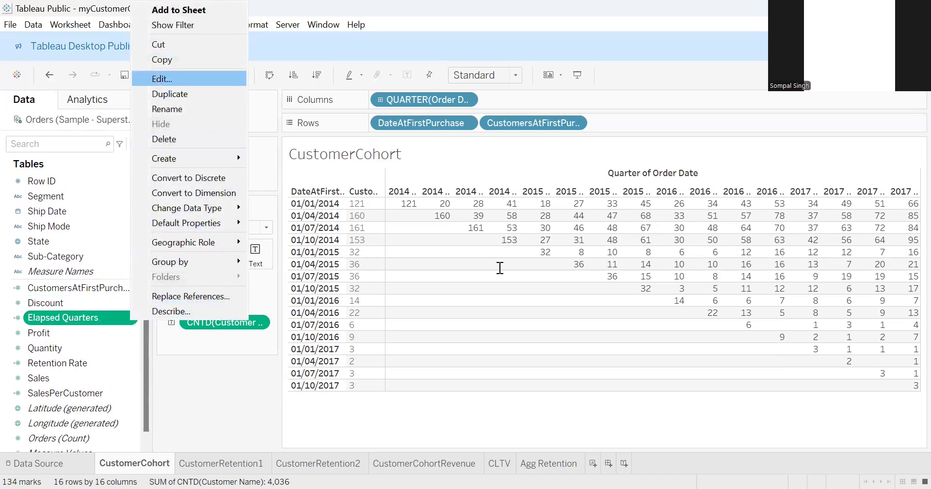
click(158, 80)
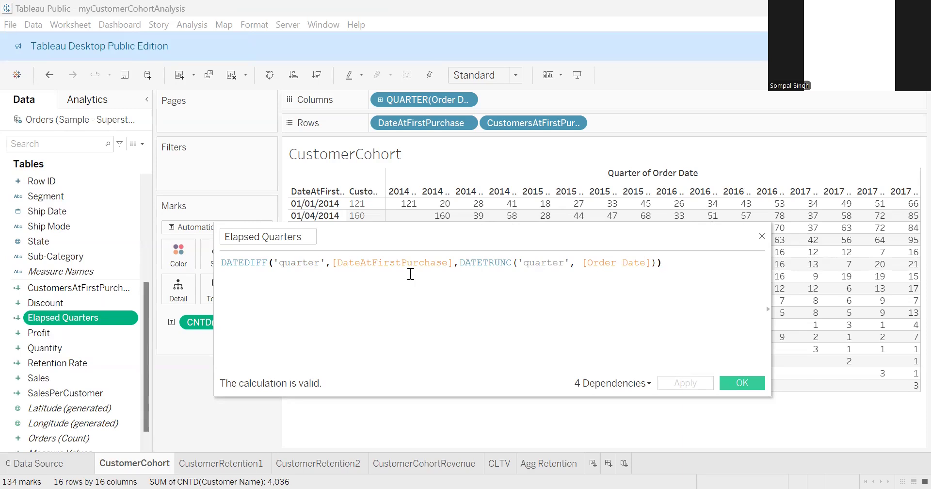
click(734, 379)
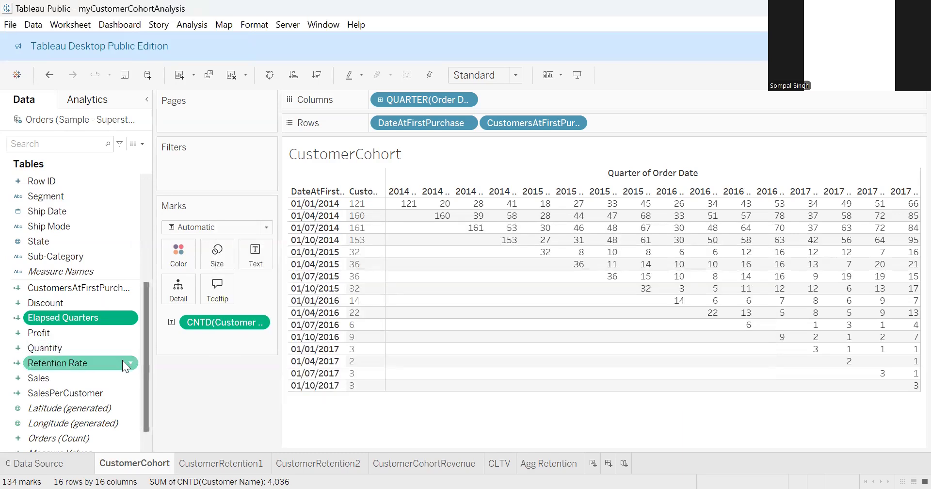
- Examine the formula of the Retention Rate calculated field and close its editor without changes
click(127, 363)
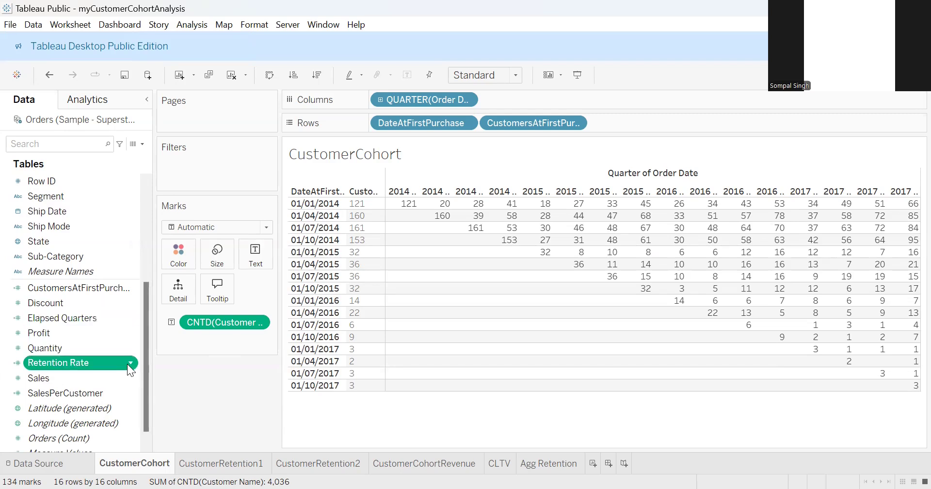
click(127, 364)
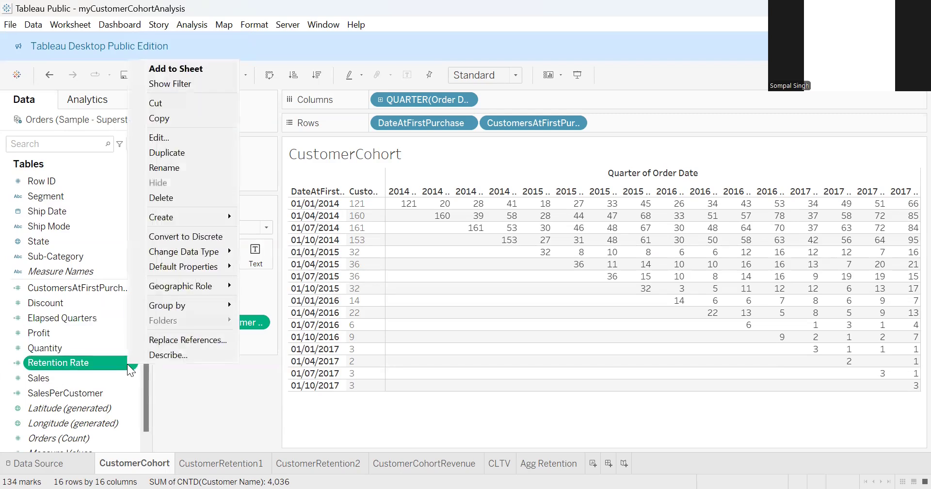
click(172, 140)
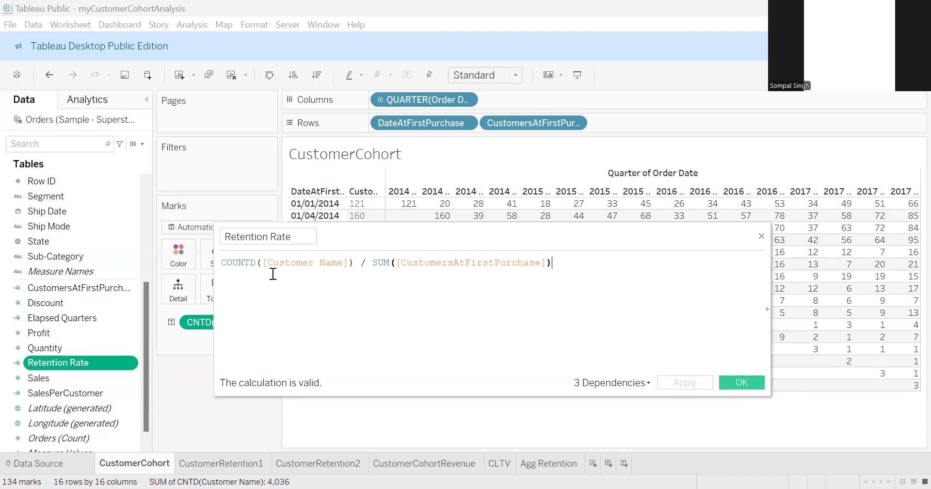
click(738, 381)
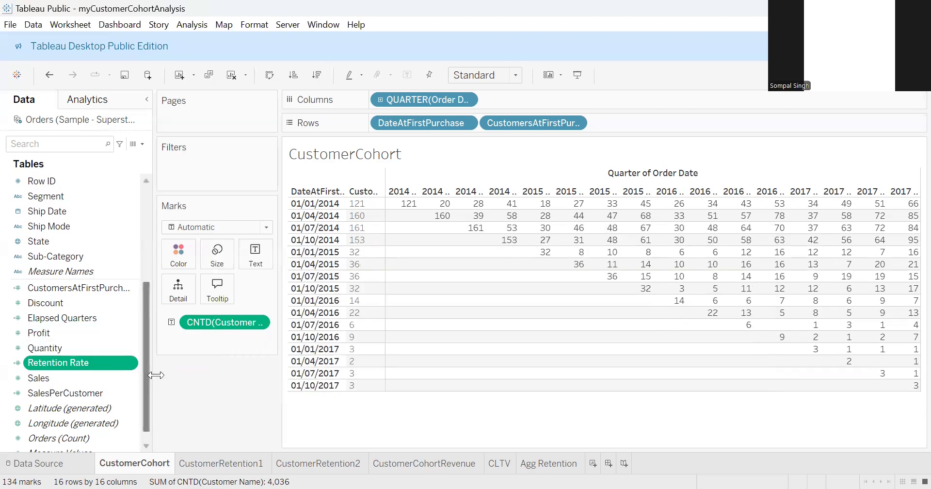
- Examine the formula of the SalesPerCustomer calculated field and close its editor without changes
click(129, 393)
click(130, 392)
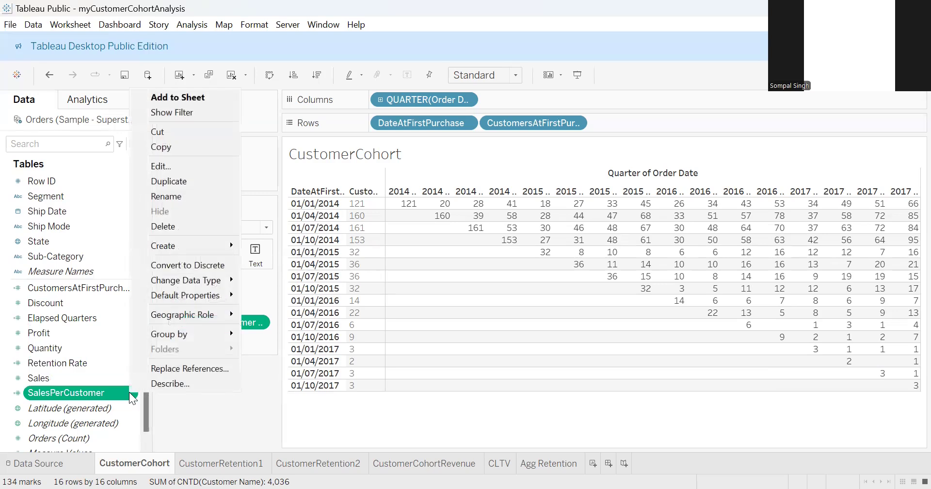
click(162, 168)
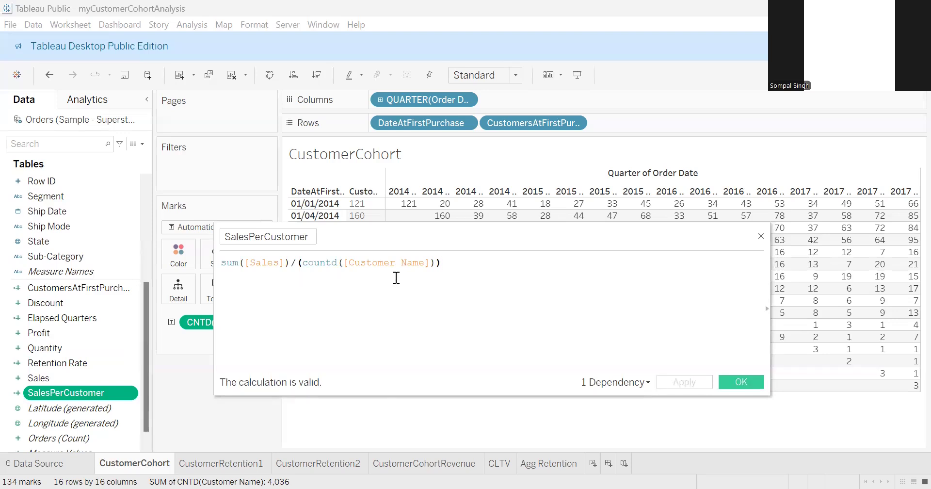
click(446, 276)
click(751, 380)
- Review the date level settings of the quarterly Order Date column field and the DateAtFirstPurchase row field on CustomerCohort
drag(141, 319, 142, 219)
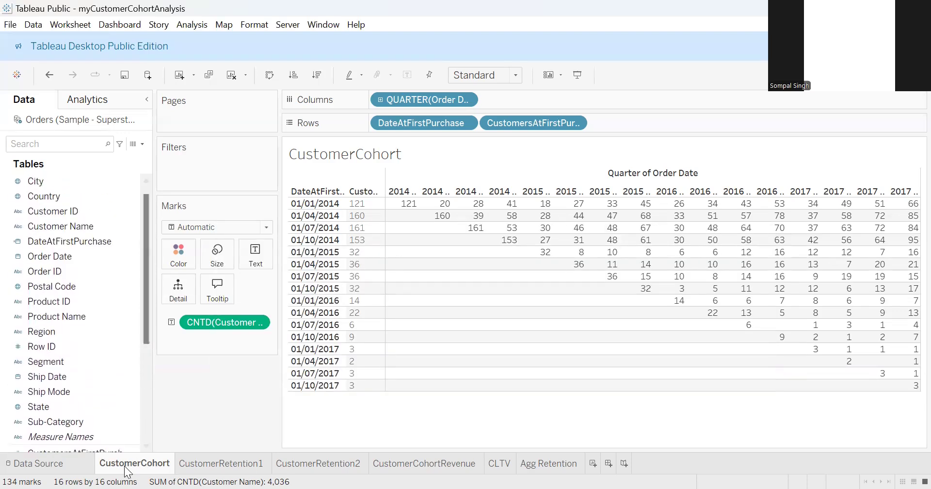
mouse_move(127, 470)
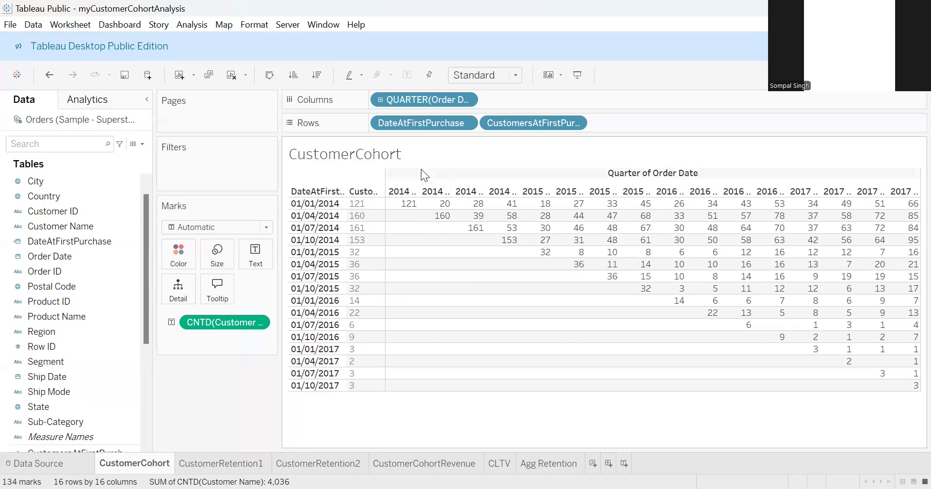
click(466, 99)
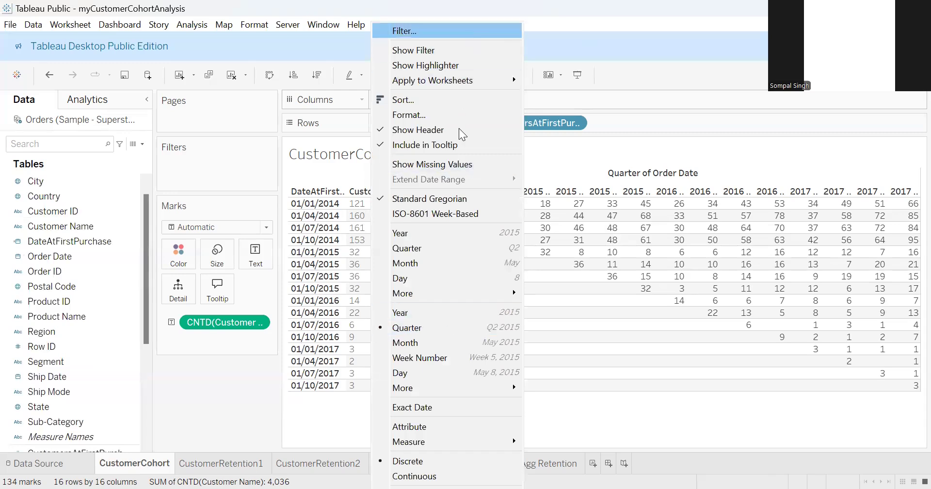
key(Escape)
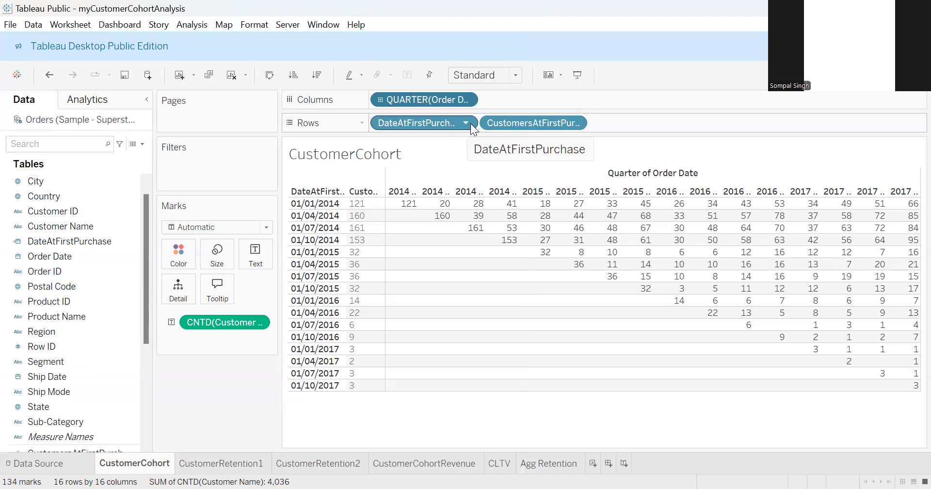
click(465, 123)
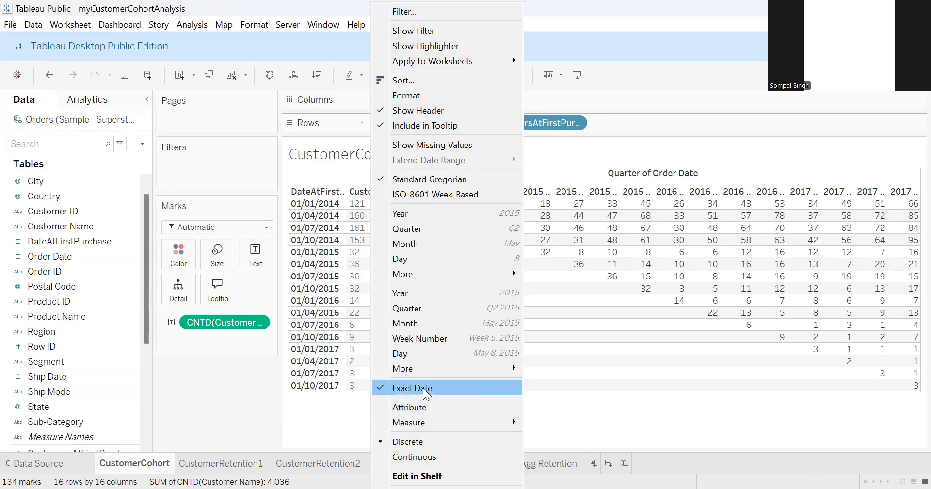
click(346, 416)
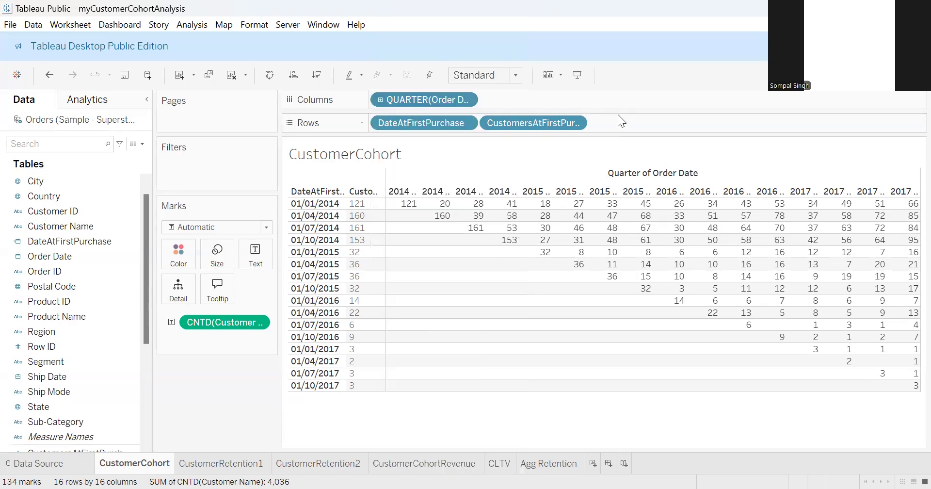
- Review the settings of the CustomersAtFirstPurchase row field and the Customer Name distinct count used as the text mark
click(575, 123)
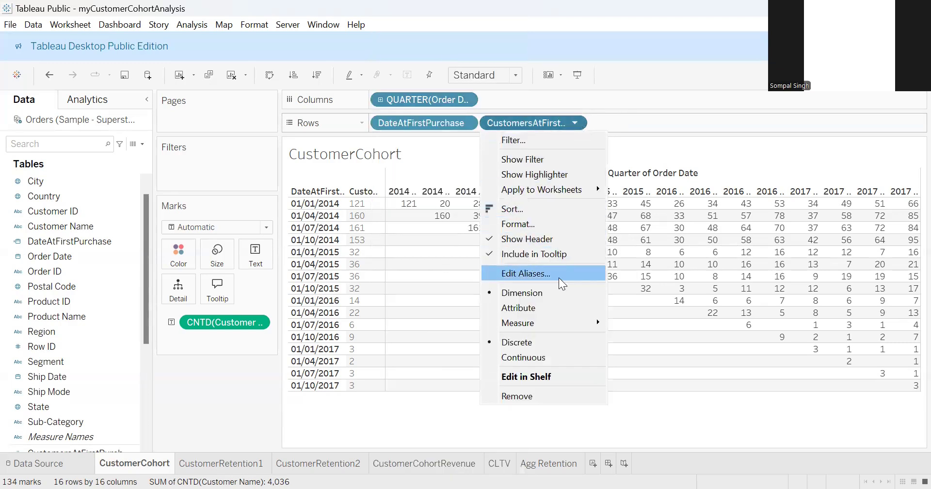
click(540, 341)
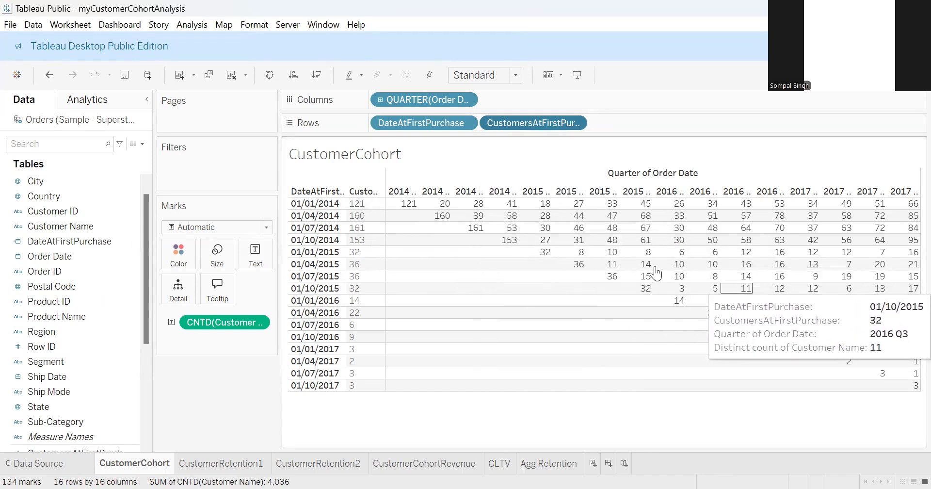
click(261, 323)
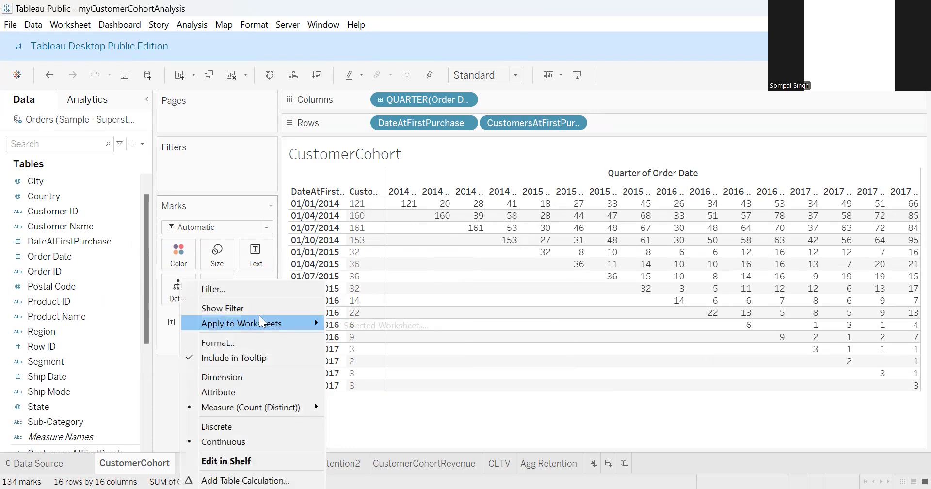
click(170, 383)
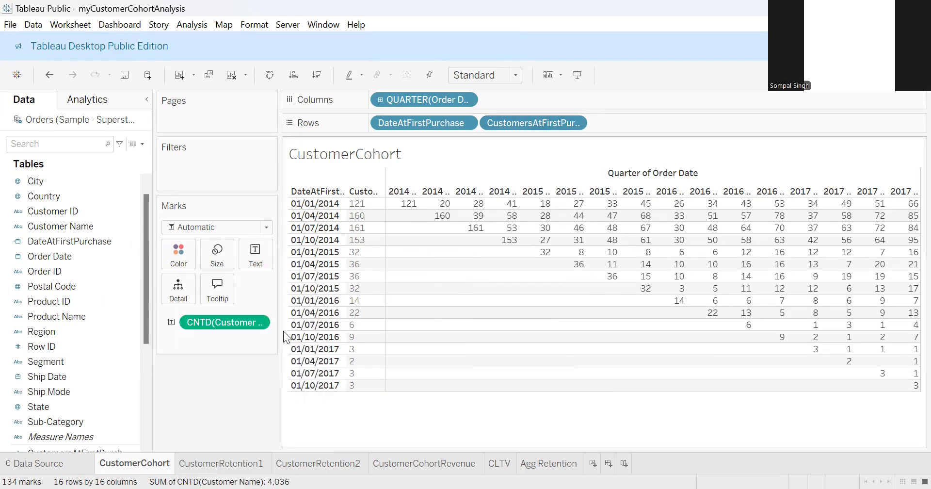
drag(277, 330, 372, 333)
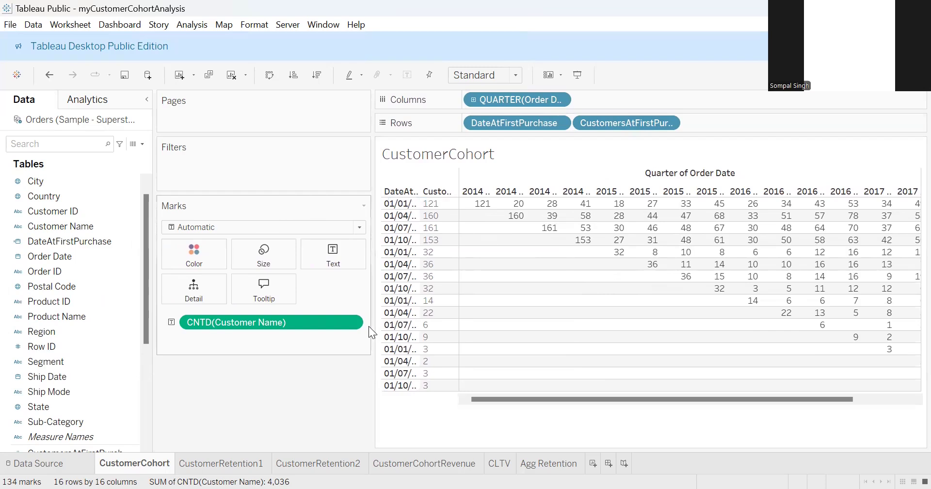
drag(372, 325, 286, 326)
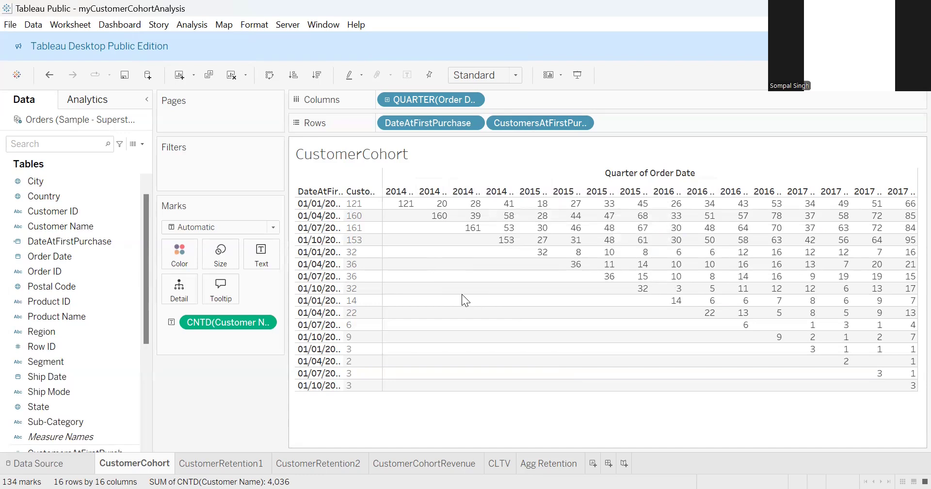
- Open the CustomerRetention1 worksheet and examine its Retention Rate mark and the retention percentages by cohort and order quarter
click(220, 464)
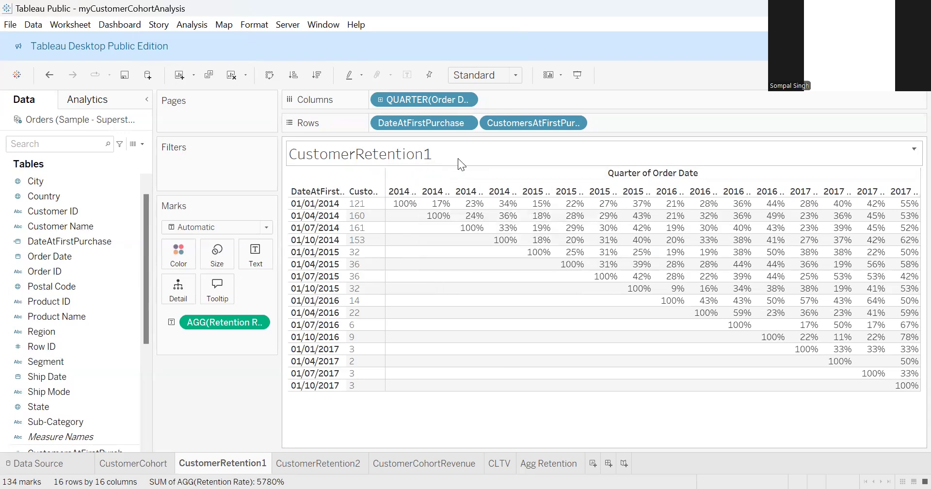
click(258, 322)
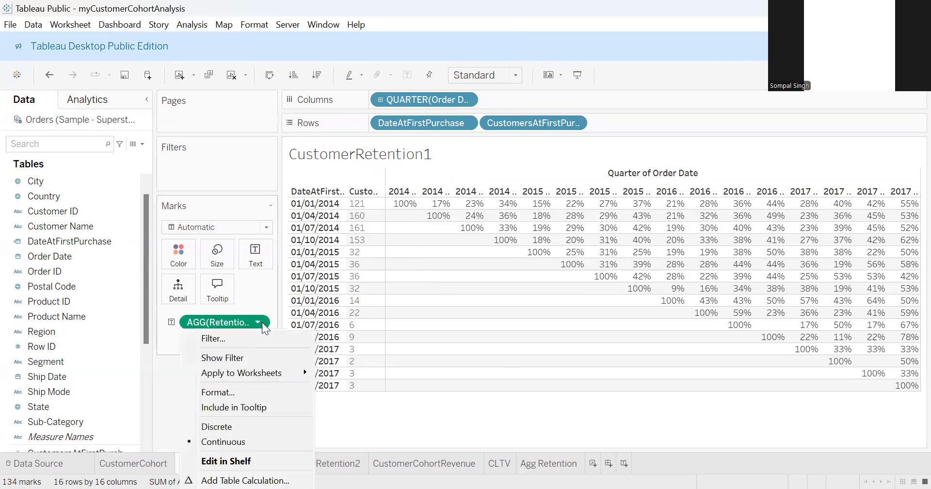
click(284, 310)
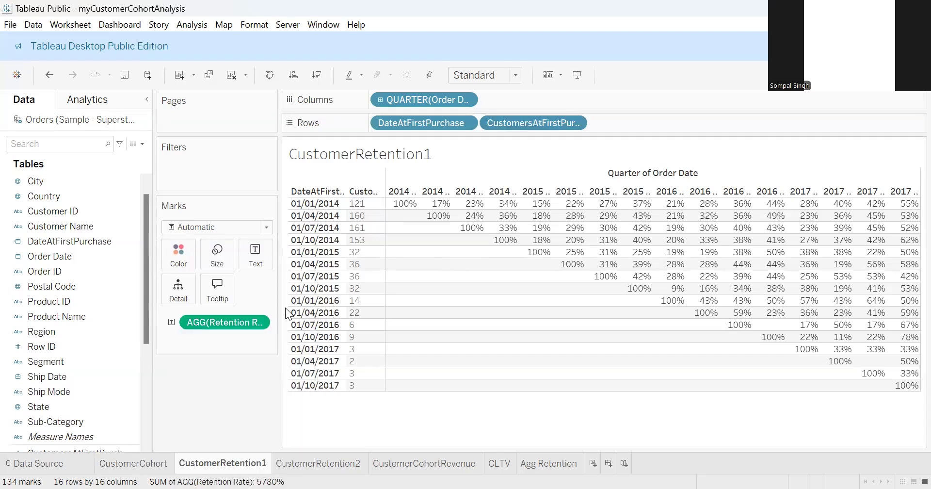
drag(281, 310, 302, 308)
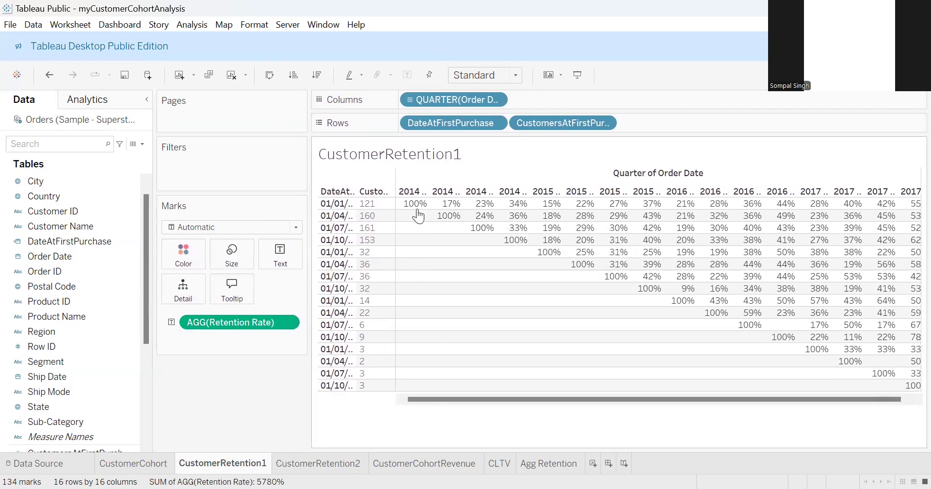
mouse_move(418, 216)
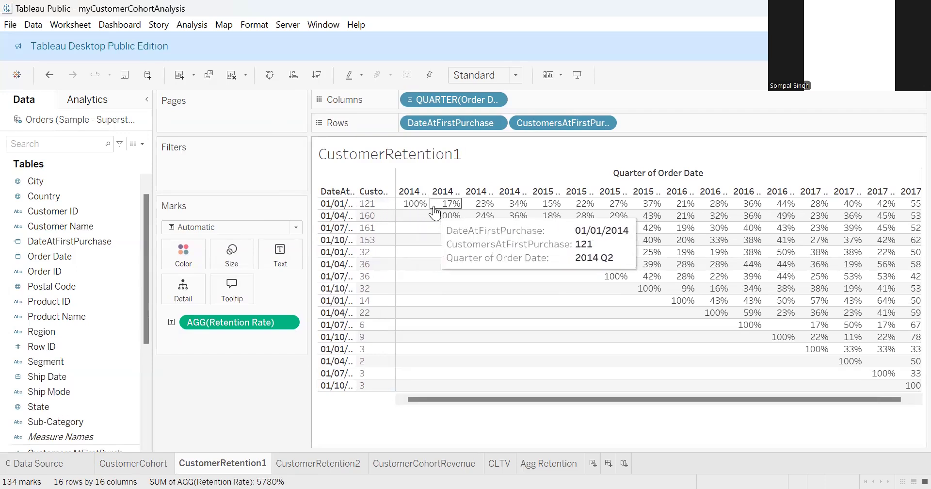
mouse_move(454, 213)
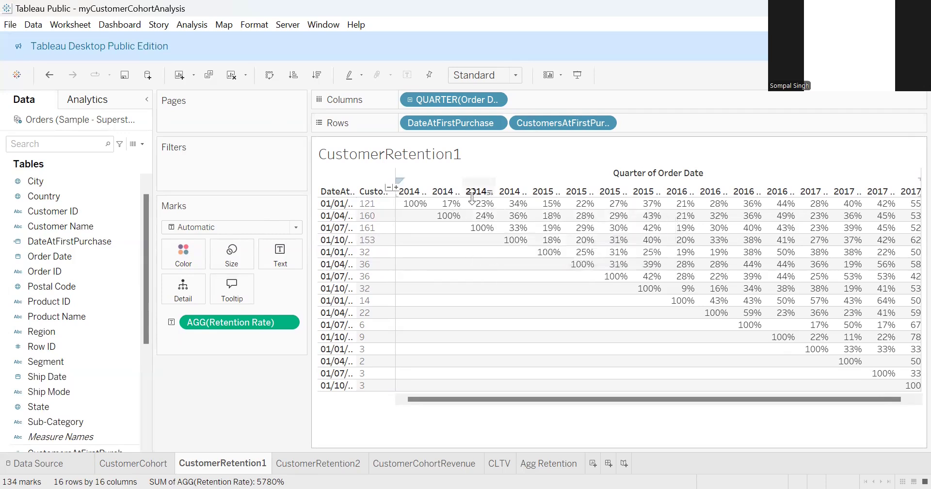
mouse_move(507, 209)
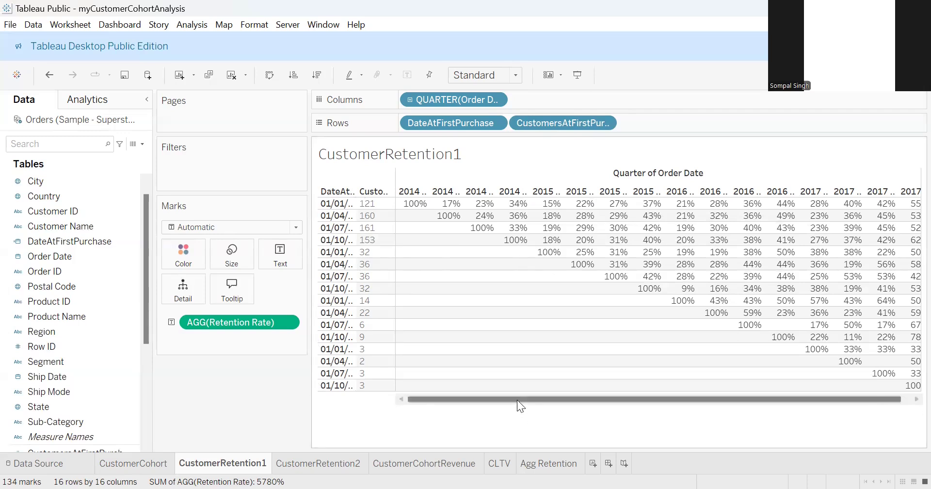
drag(539, 400, 577, 405)
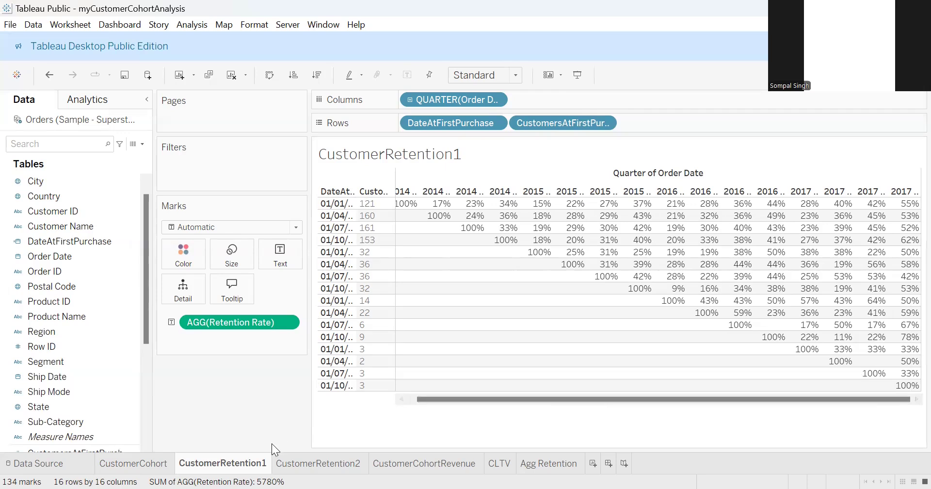
- Open the CustomerRetention2 worksheet and review the settings of its Elapsed Quarters column field
click(303, 466)
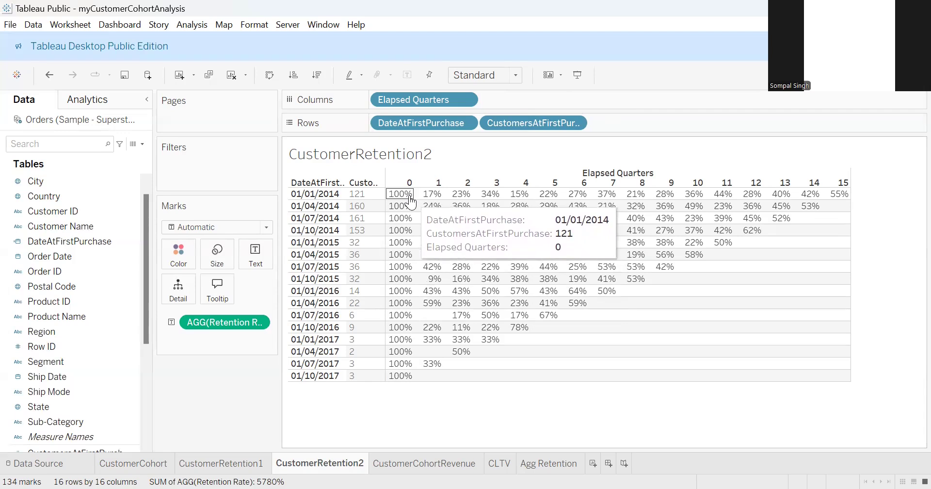
click(463, 100)
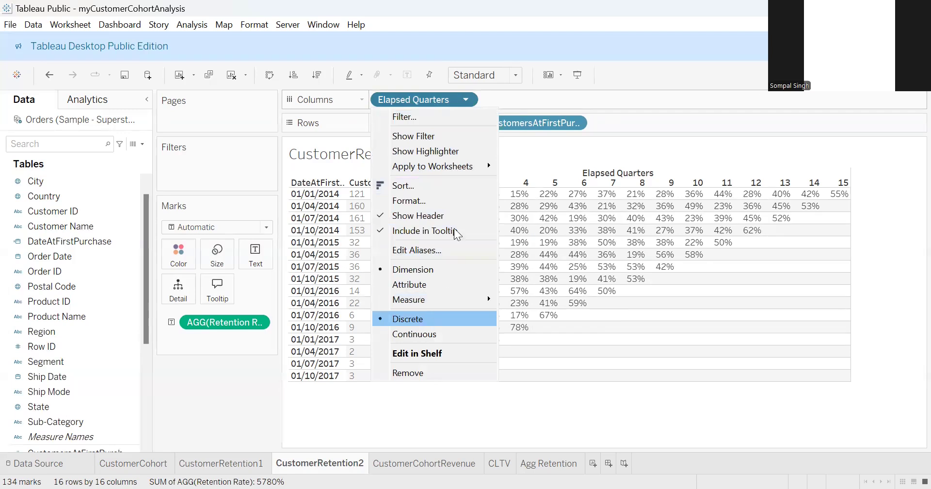
click(514, 34)
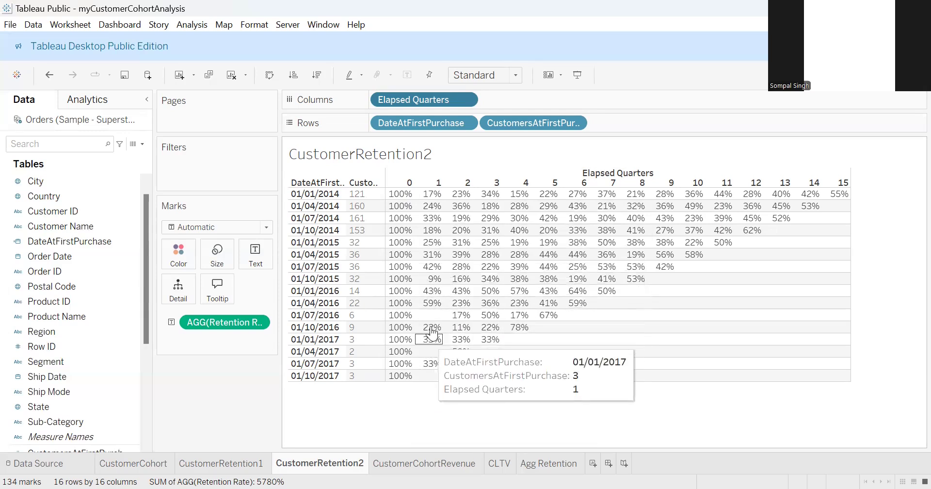
- Open the CustomerCohortRevenue worksheet and examine the sales of each cohort by elapsed quarter
click(411, 464)
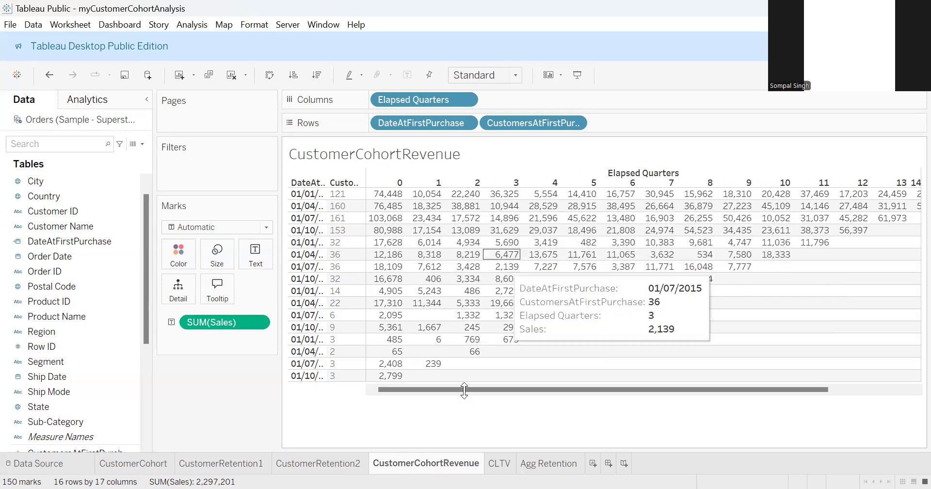
click(500, 463)
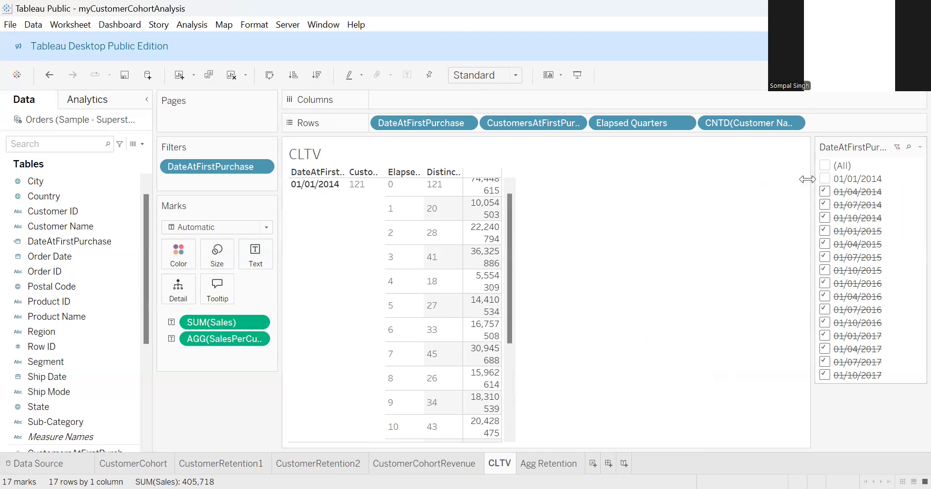
click(414, 463)
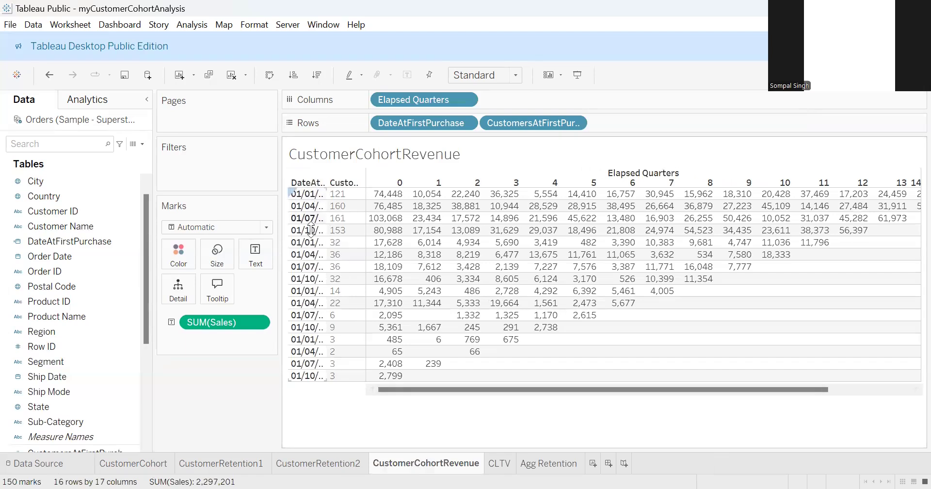
mouse_move(388, 197)
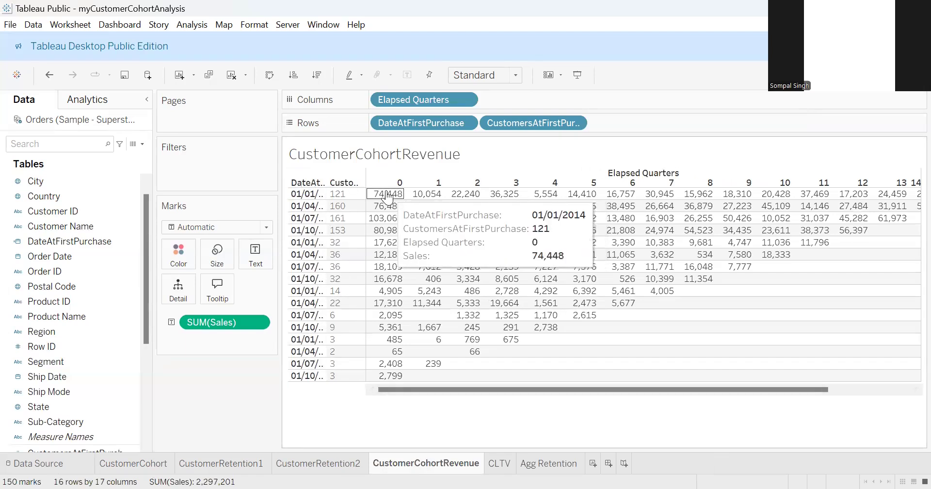
drag(755, 388, 640, 397)
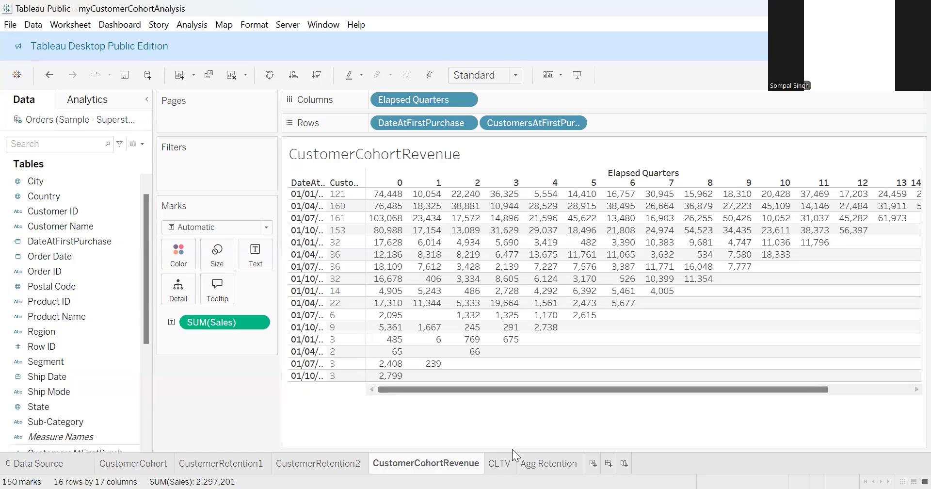
- Open the CLTV worksheet and review the settings of its Elapsed Quarters row field and the Customer Name distinct count
click(499, 463)
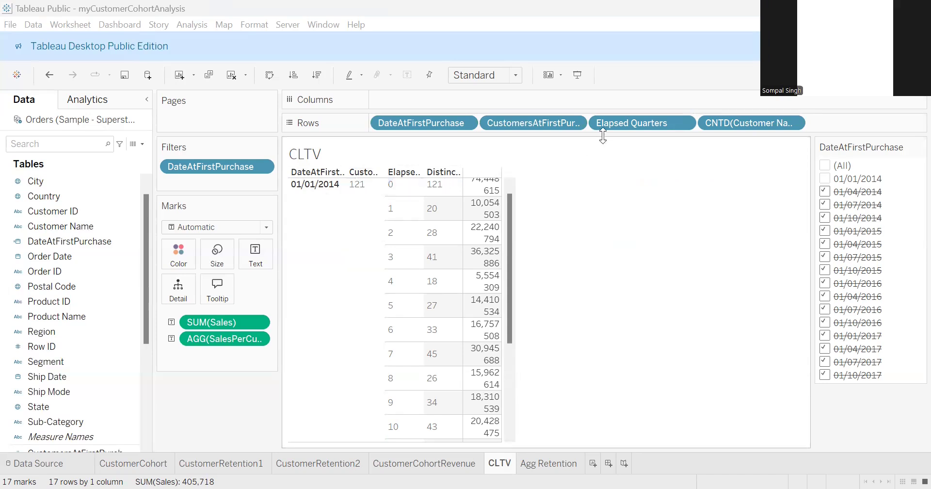
click(683, 123)
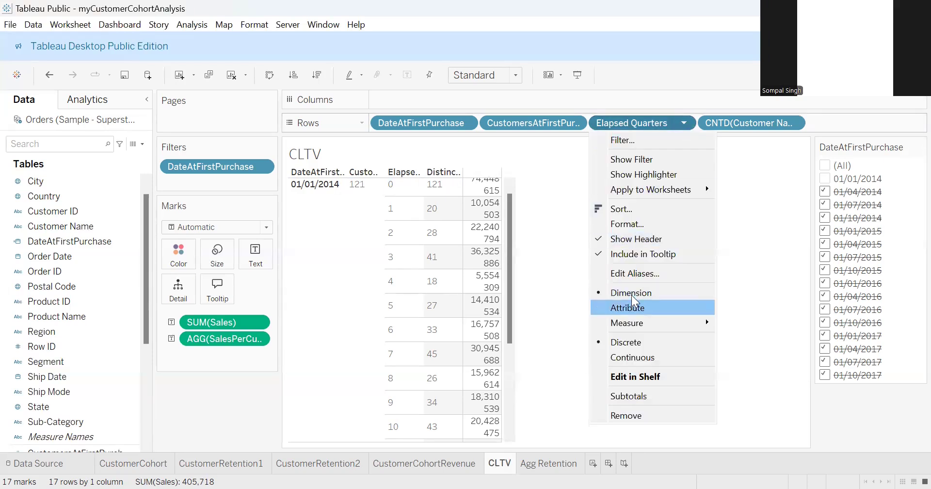
click(512, 158)
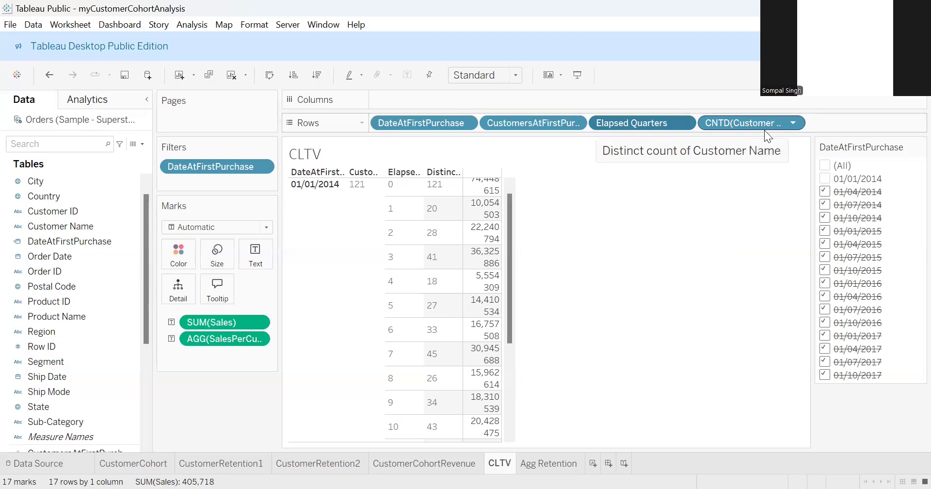
mouse_move(470, 203)
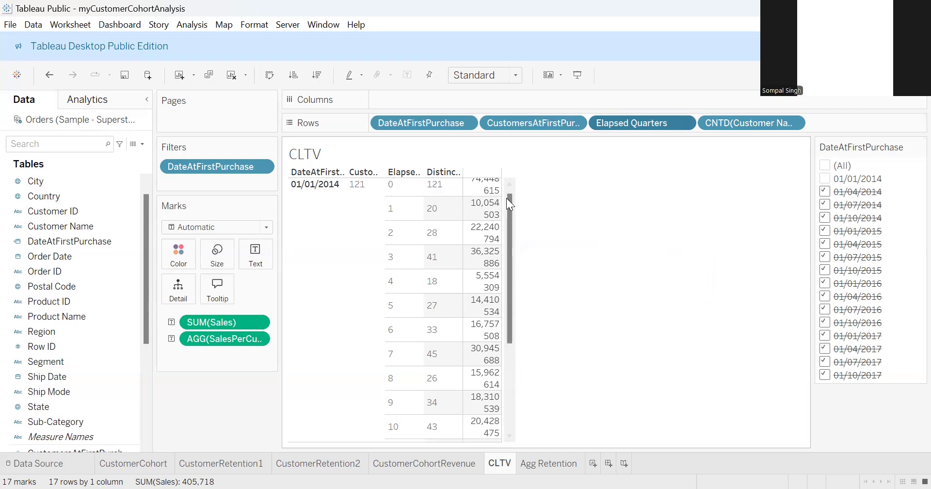
- Examine the 01/01/2014 cohort's sales and sales per customer in the CLTV table, from elapsed quarter 0 to the grand total
drag(508, 195, 509, 186)
mouse_move(504, 186)
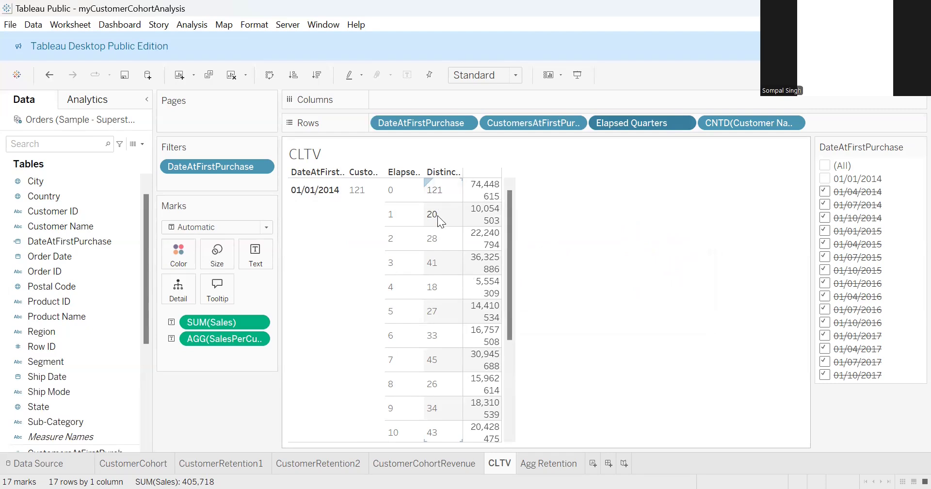
mouse_move(474, 221)
drag(508, 201, 512, 305)
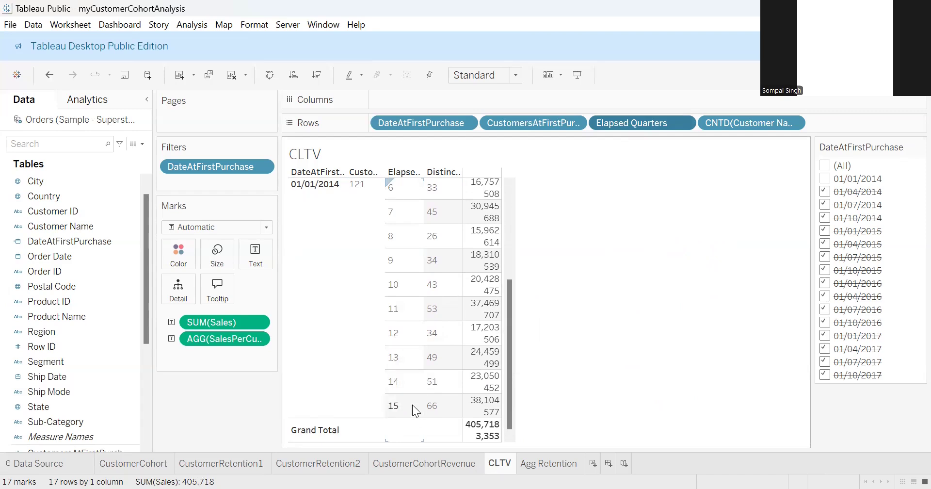
mouse_move(471, 432)
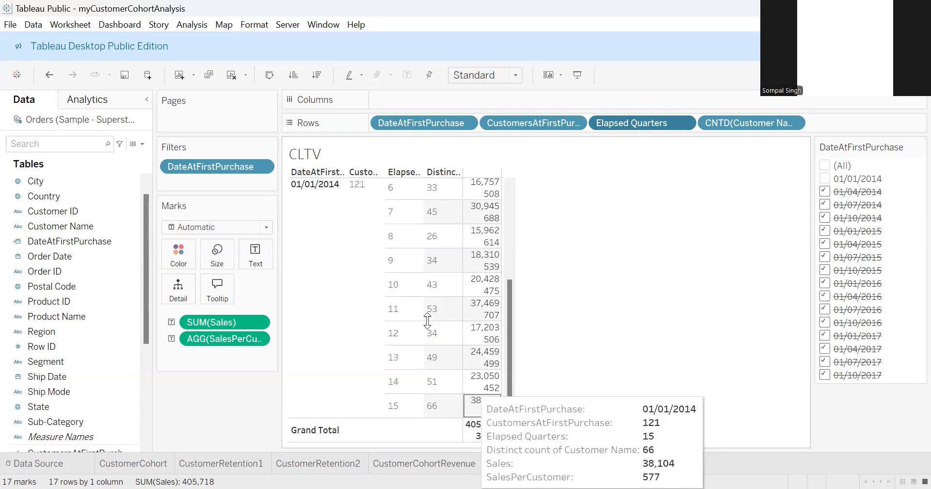
scroll(422, 310, up, 5)
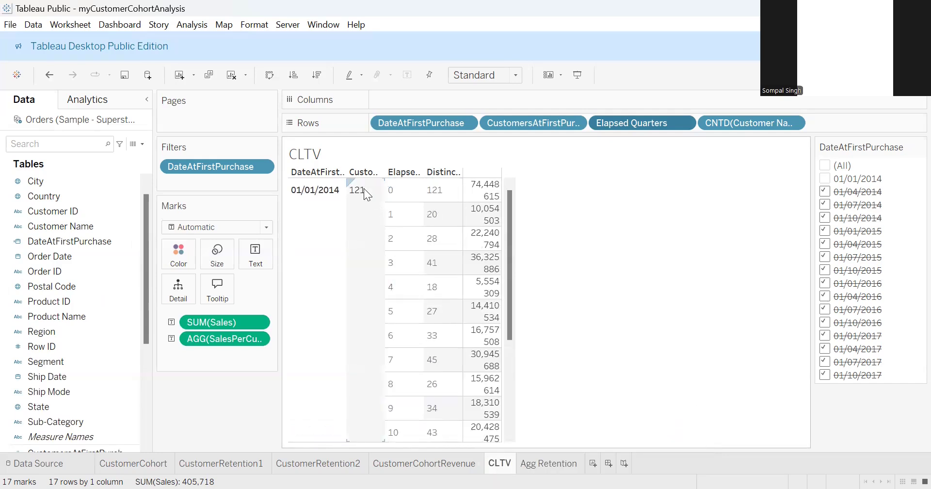
scroll(406, 200, down, 2)
scroll(406, 200, down, 3)
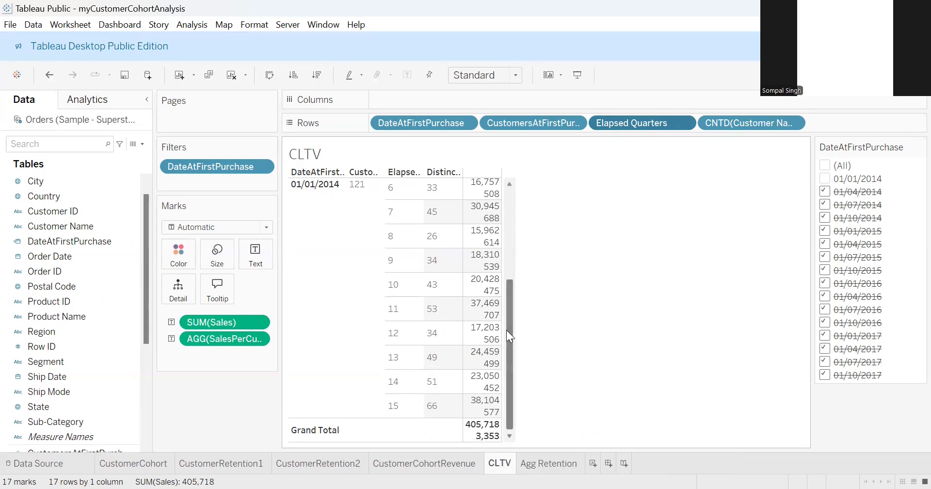
drag(508, 331, 517, 237)
- Open the Agg Retention worksheet with the retention rate line chart
click(548, 464)
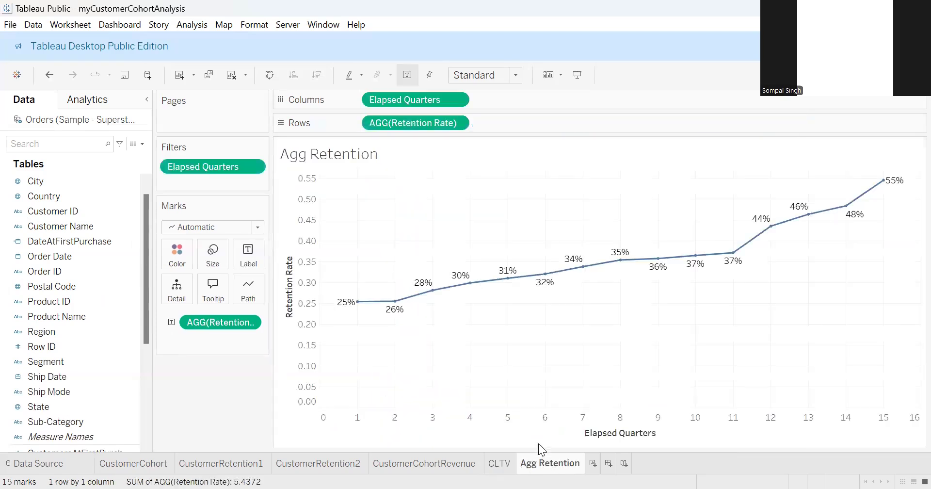